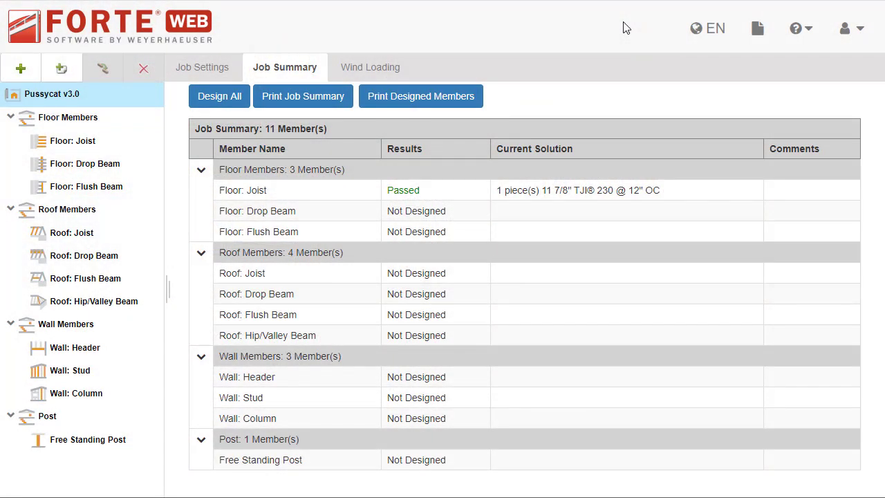
# Reset the Materials Manager selections to match the products available in the zip/postal code and return to the job.
pyautogui.click(854, 29)
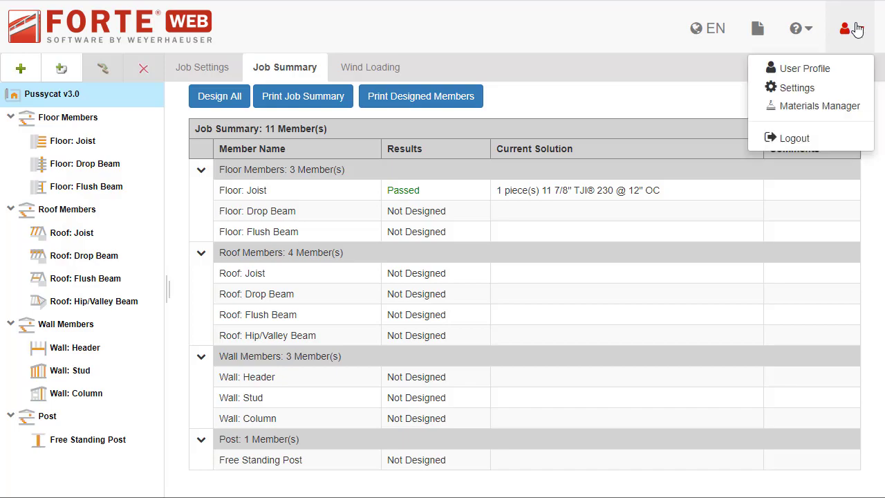
pyautogui.click(848, 107)
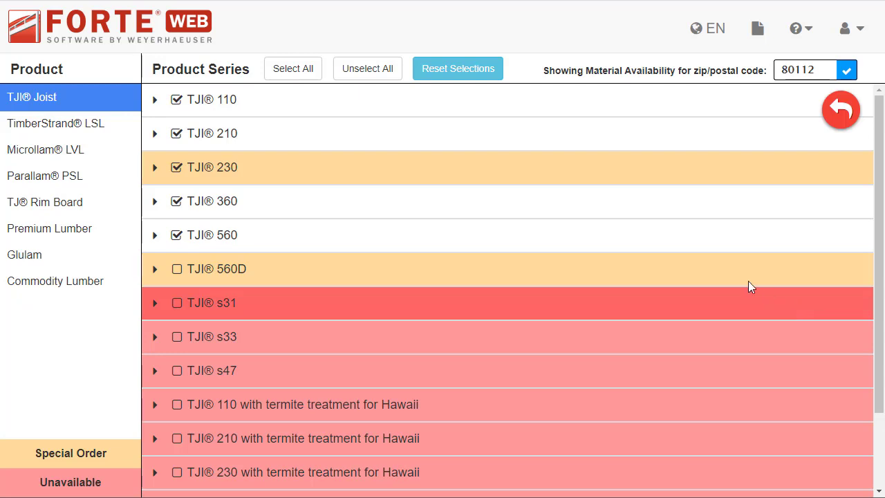
pyautogui.click(474, 75)
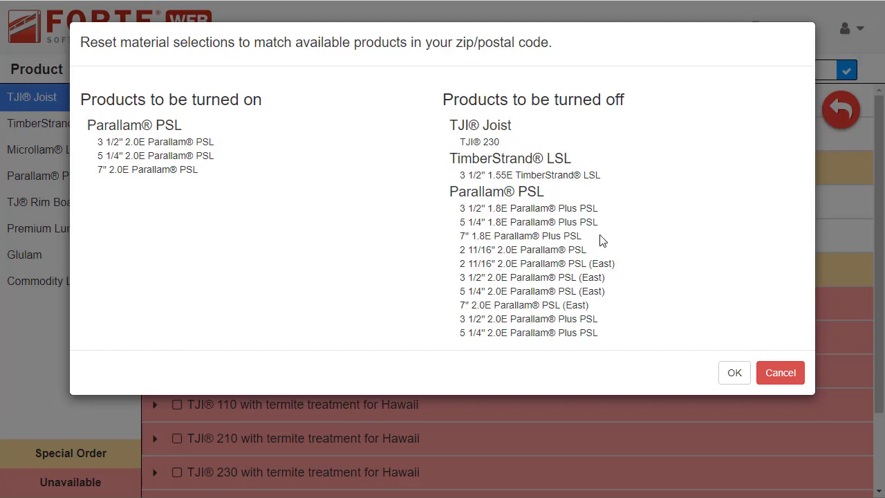
pyautogui.click(734, 373)
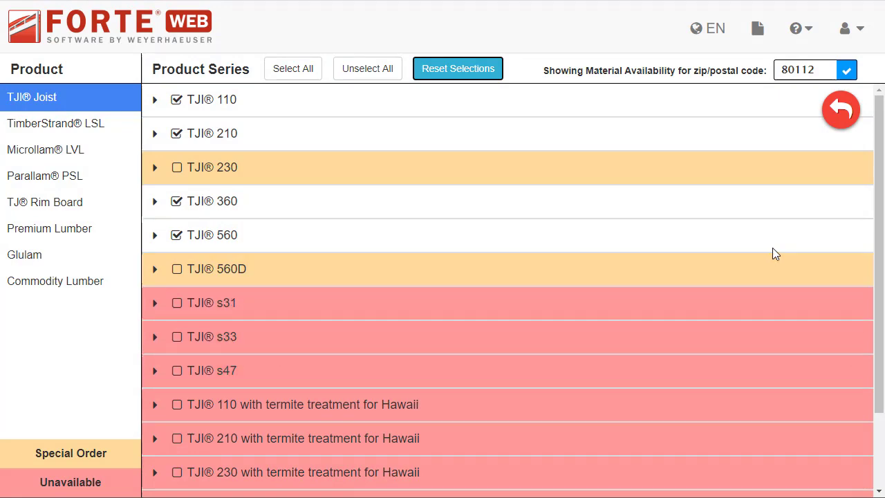
pyautogui.click(842, 113)
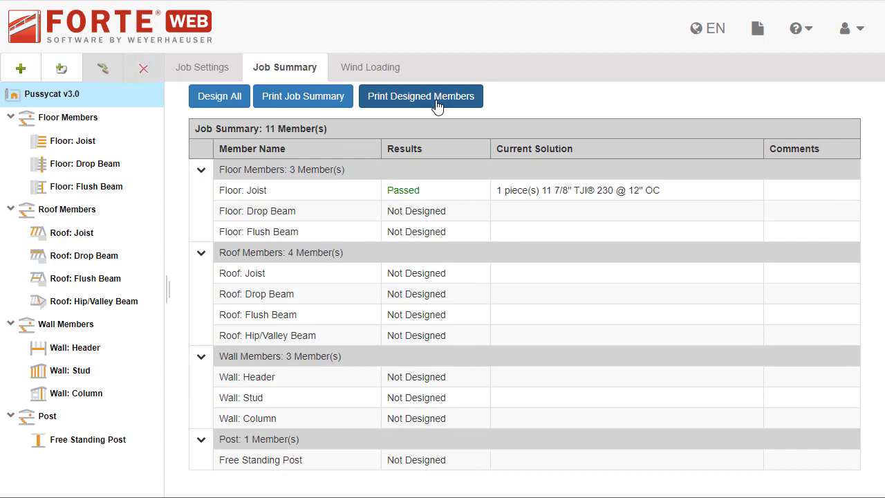
# Set the job's zip/postal code to 90210 in the job settings.
pyautogui.click(206, 72)
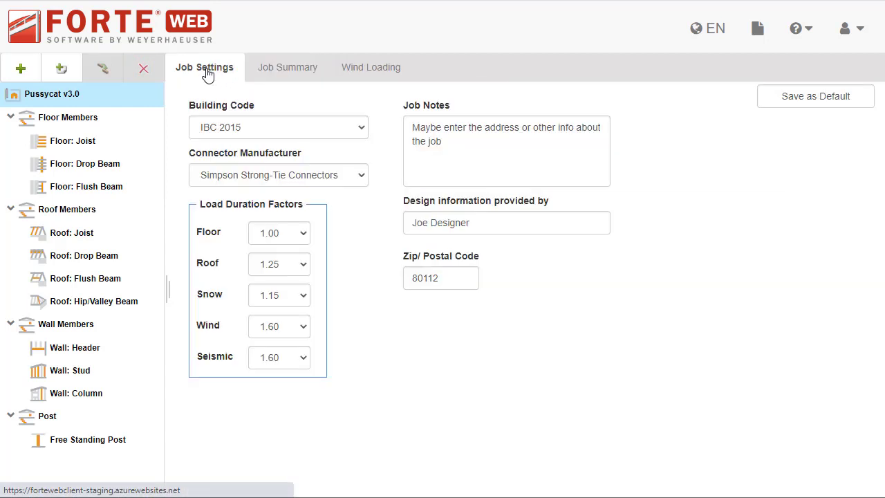
pyautogui.moveTo(449, 276); pyautogui.dragTo(396, 283)
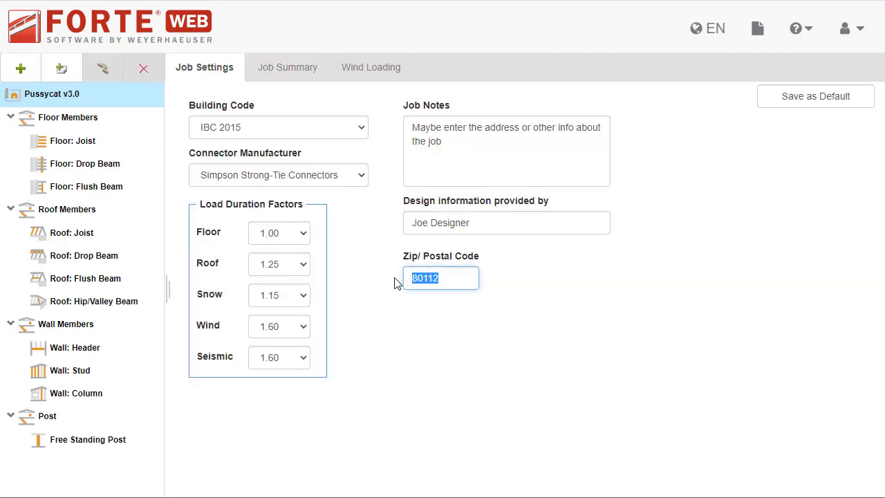
pyautogui.write('90')
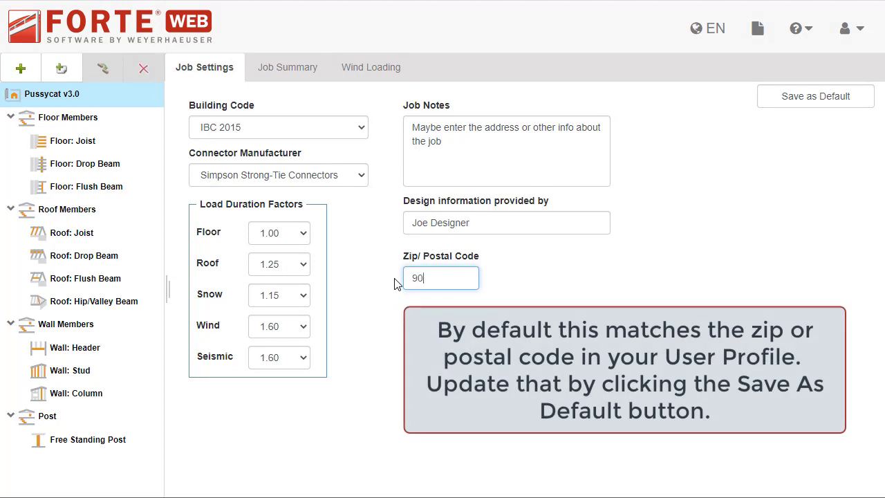
pyautogui.write('210')
pyautogui.press('Tab')
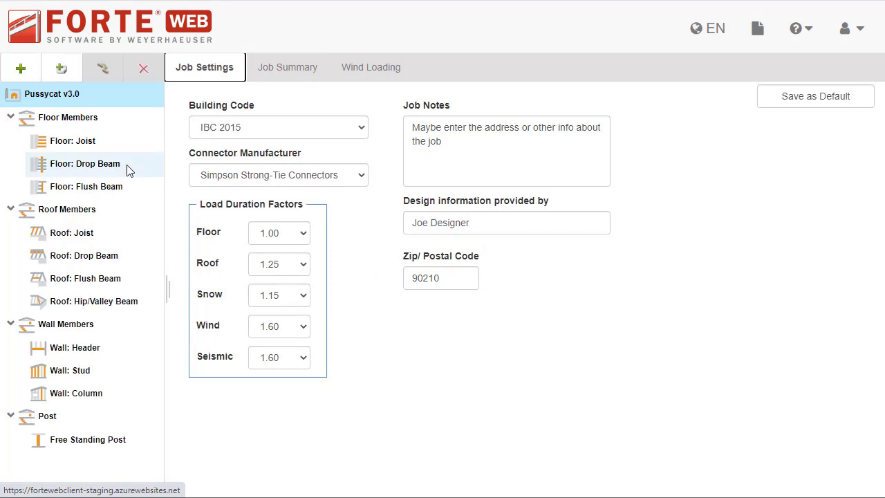
# Select TJI 560, TJI 560D and TJI 110 with termite treatment for the Floor: Joist member, and view its solutions and report.
pyautogui.click(86, 143)
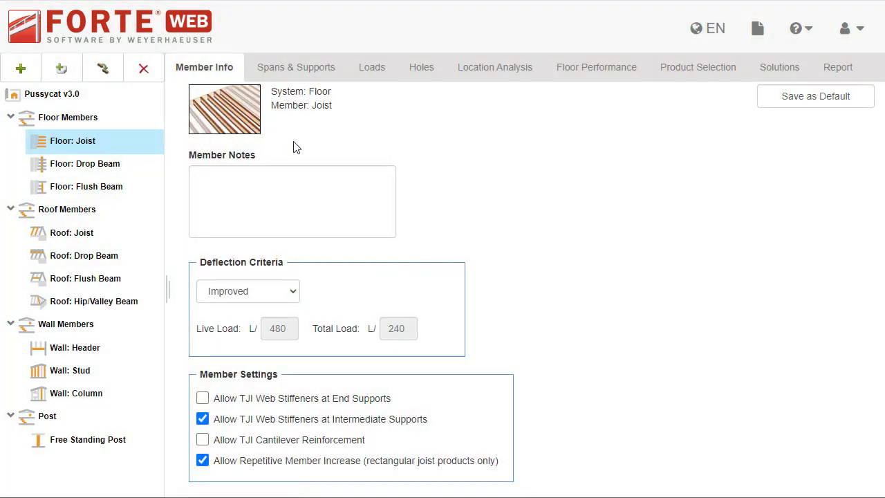
pyautogui.click(695, 76)
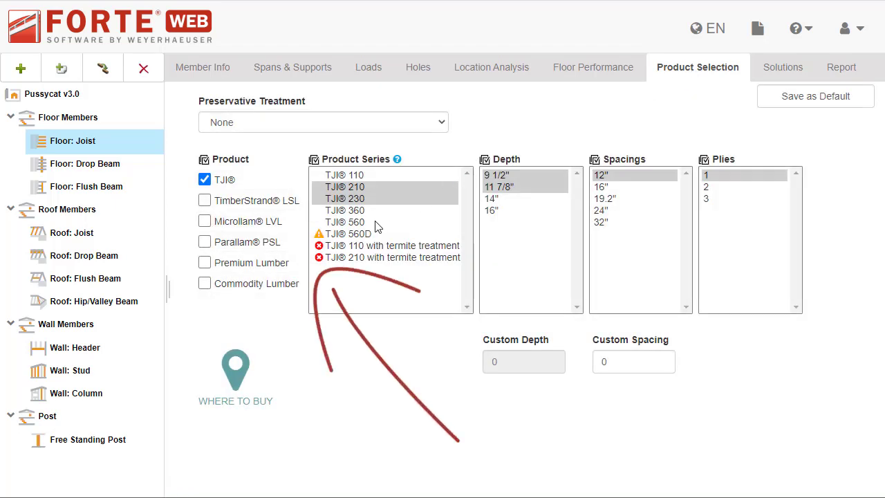
pyautogui.moveTo(375, 222); pyautogui.dragTo(373, 244)
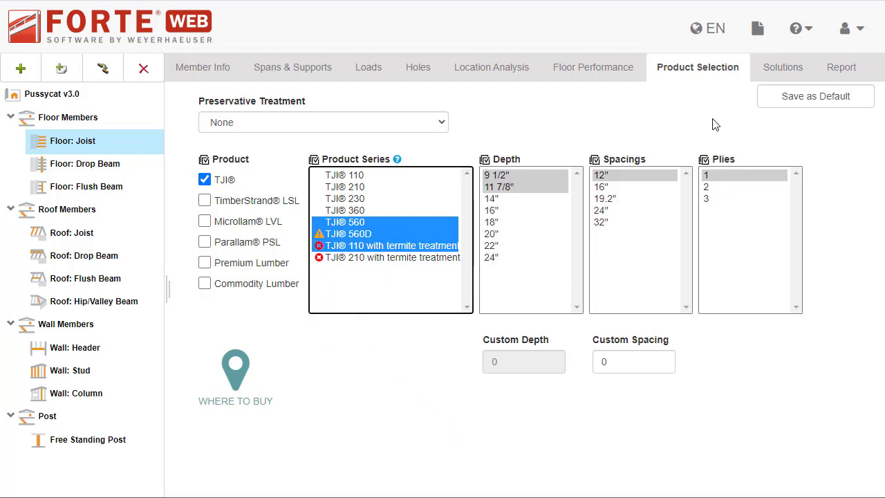
pyautogui.click(778, 73)
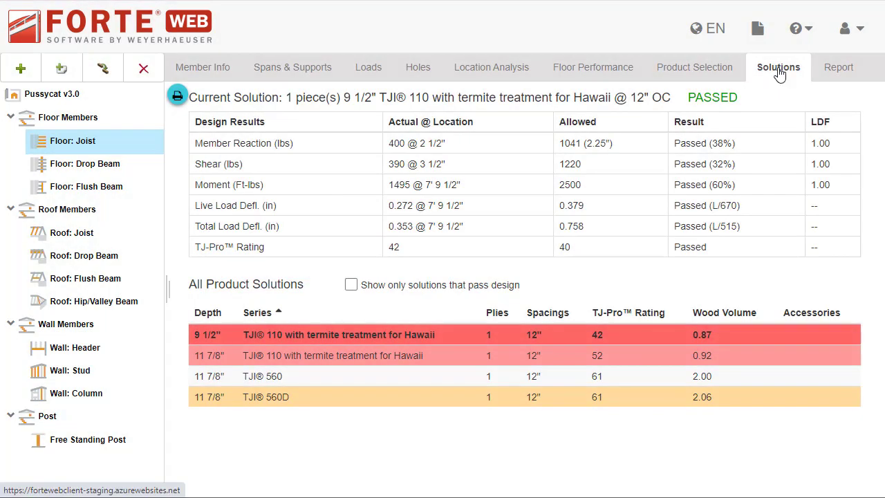
pyautogui.click(838, 72)
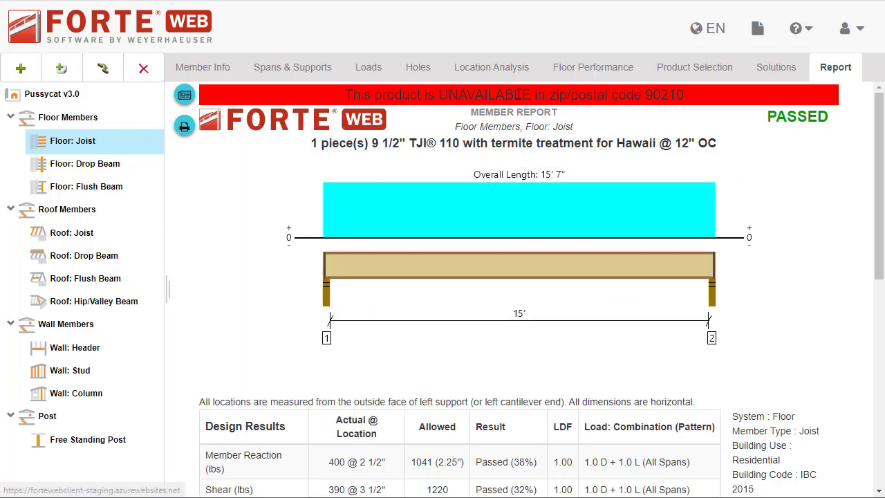
# Set the top edge bracing of the Floor: Flush Beam member to Sheathing/Drywall.
pyautogui.click(100, 185)
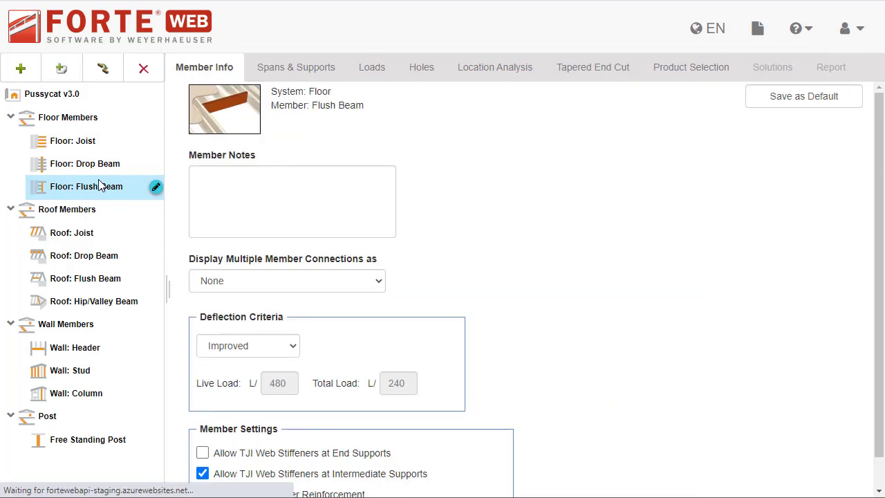
pyautogui.click(294, 75)
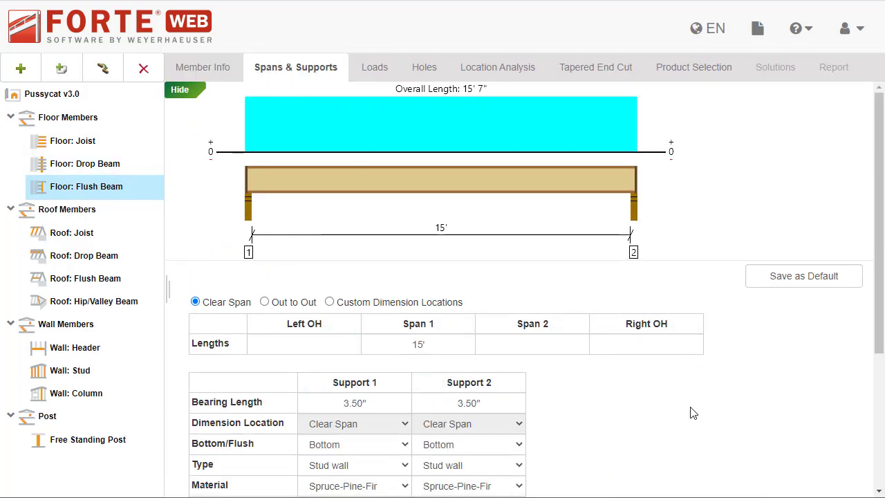
pyautogui.scroll(-3, 693, 412)
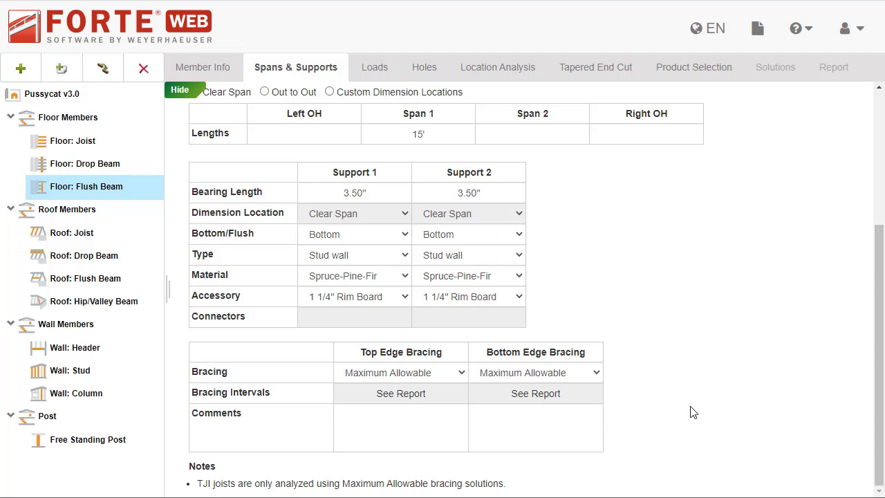
pyautogui.click(462, 377)
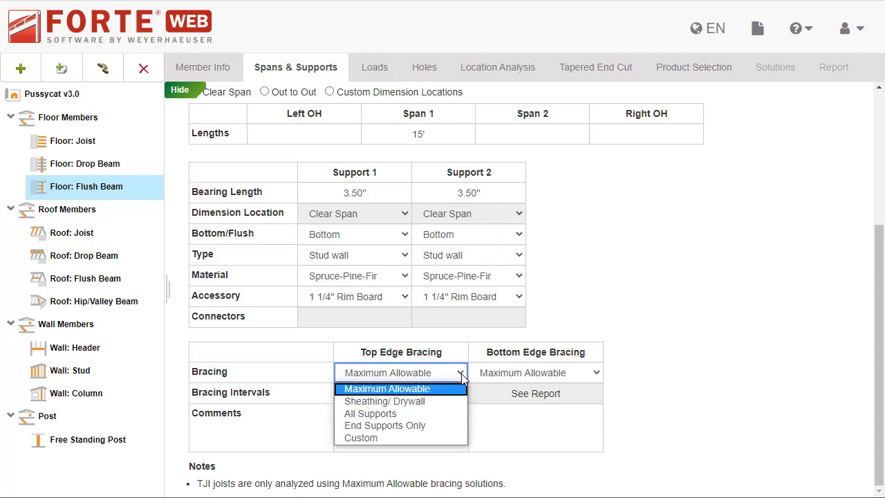
pyautogui.click(448, 402)
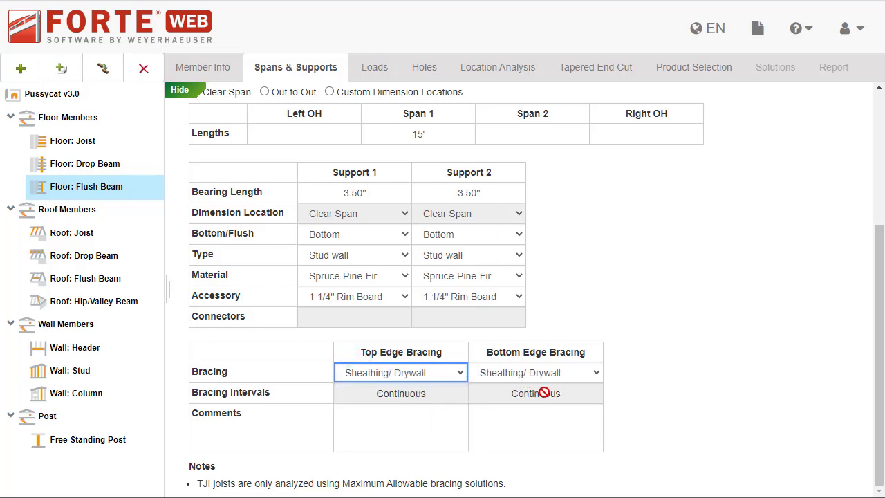
# Select 1 3/4" 2.0E Microllam LVL in depths 9 1/2" to 14" with 1 ply for the flush beam, and review its report.
pyautogui.click(690, 69)
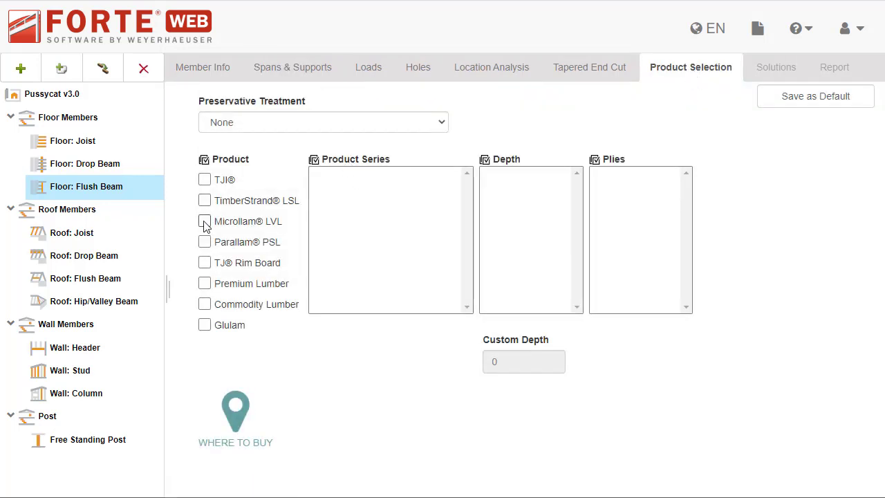
pyautogui.click(204, 222)
pyautogui.click(367, 175)
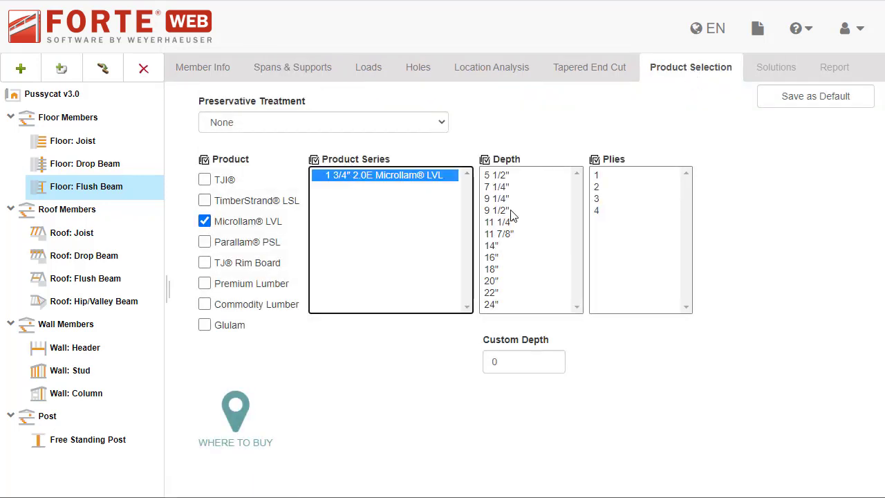
pyautogui.moveTo(512, 210); pyautogui.dragTo(510, 247)
pyautogui.click(611, 177)
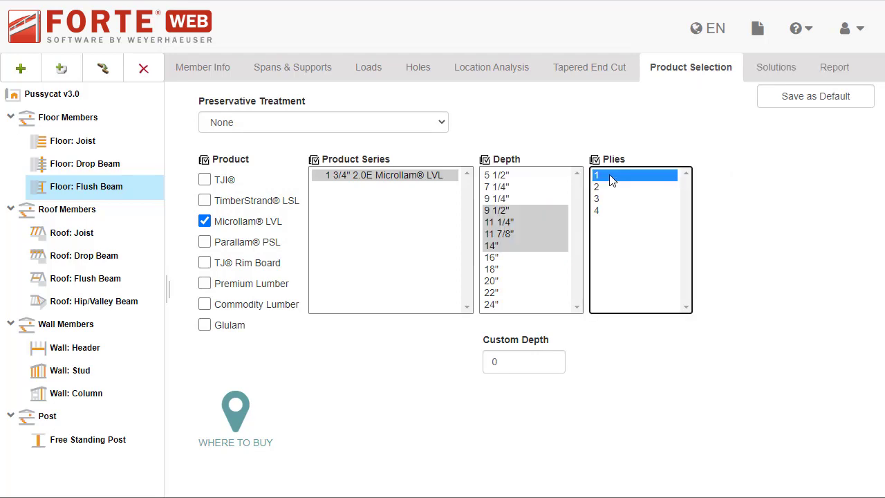
pyautogui.click(827, 72)
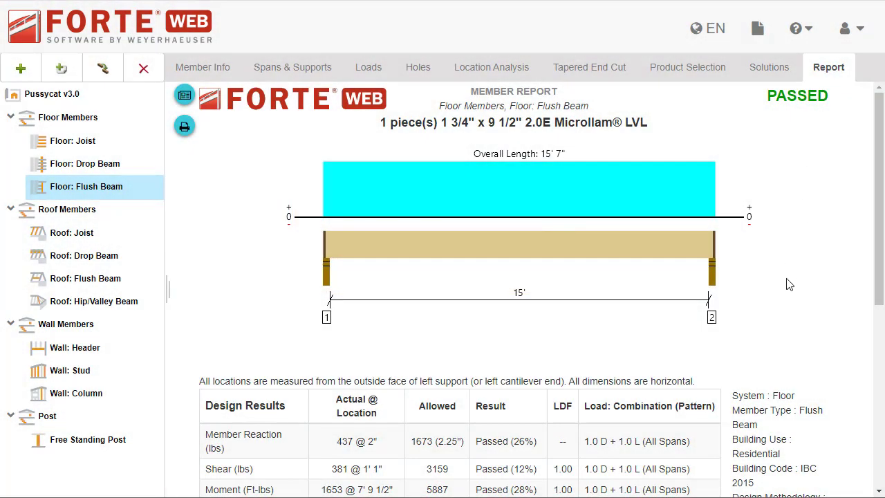
pyautogui.scroll(-5, 789, 284)
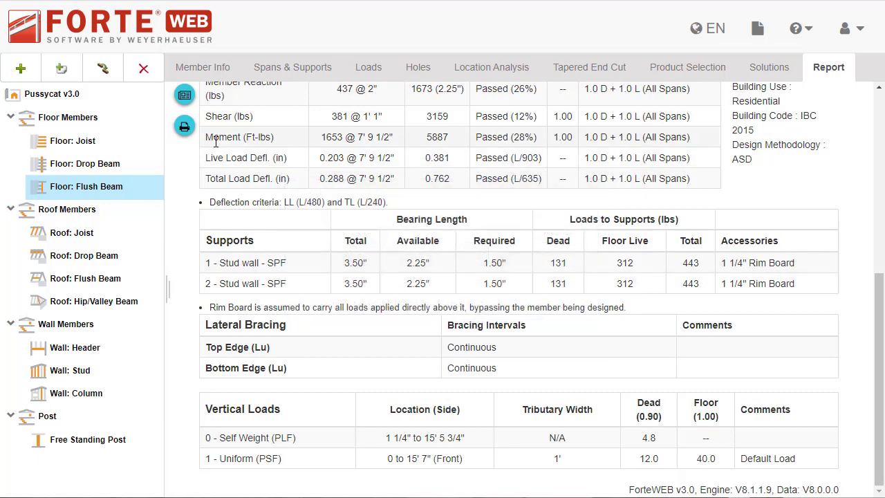
# Change the job's building code to IBC 2018 in the job settings.
pyautogui.click(147, 90)
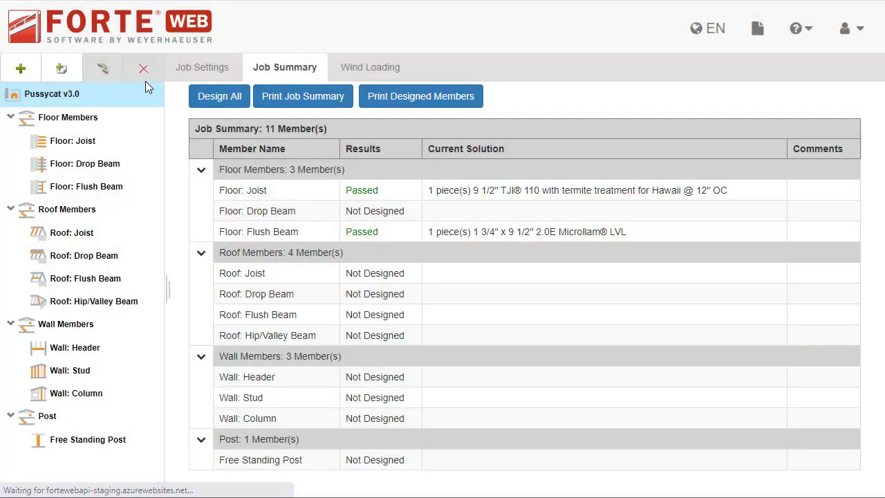
pyautogui.click(192, 70)
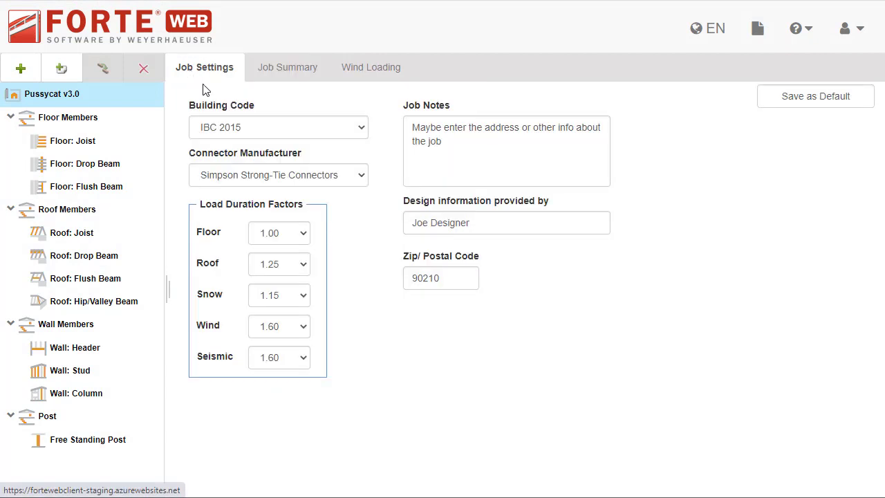
pyautogui.click(358, 132)
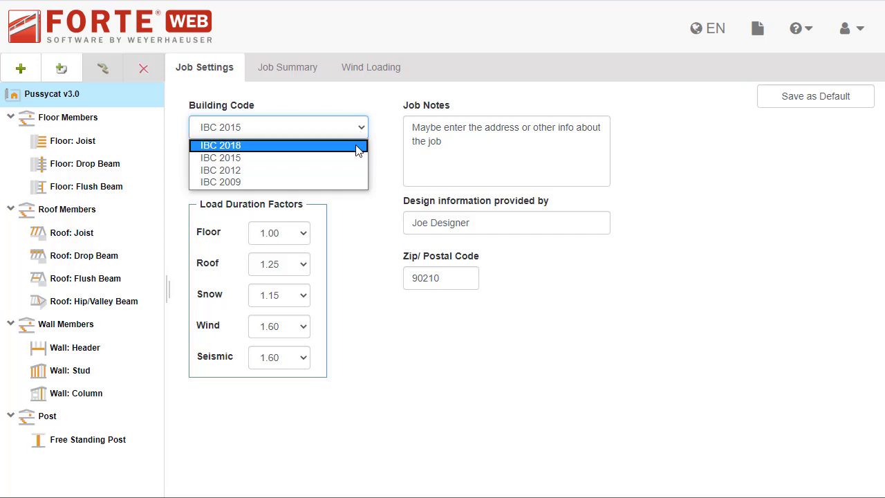
pyautogui.click(358, 145)
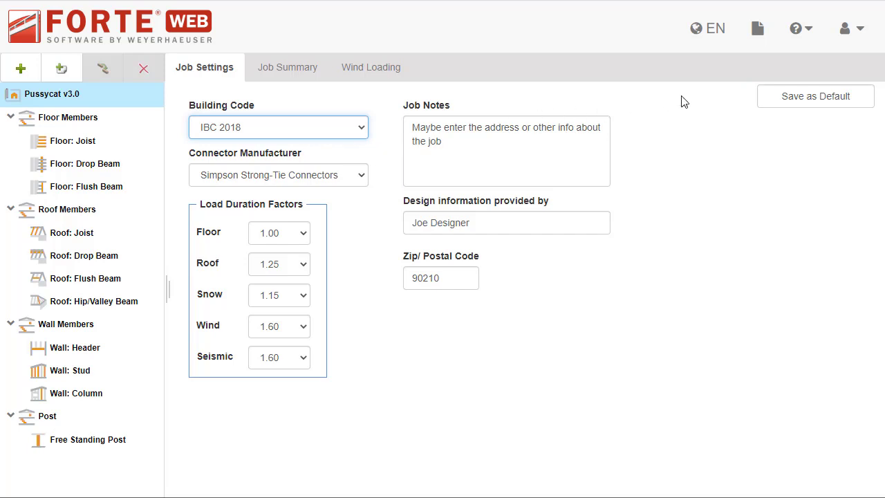
# Switch to YouTube, search for "weyerhaeuser software" and open the Weyerhaeuser Software channel.
pyautogui.click(806, 45)
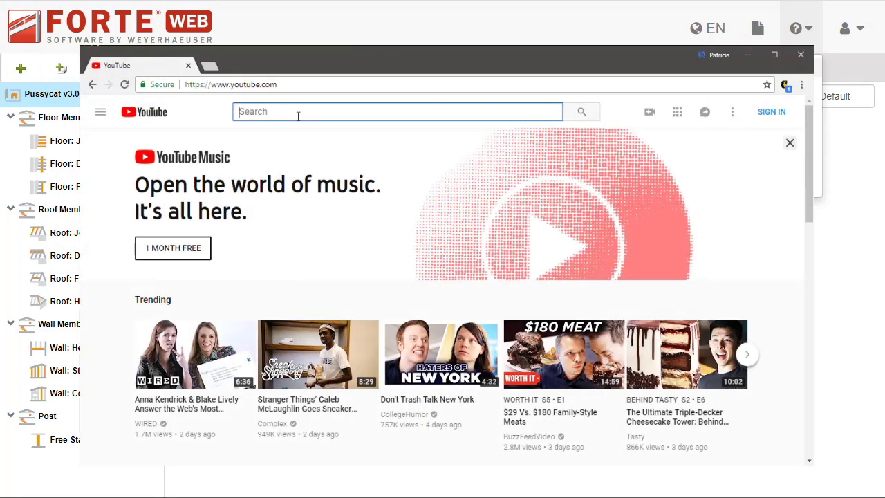
pyautogui.click(296, 112)
pyautogui.write('weyerhaeus')
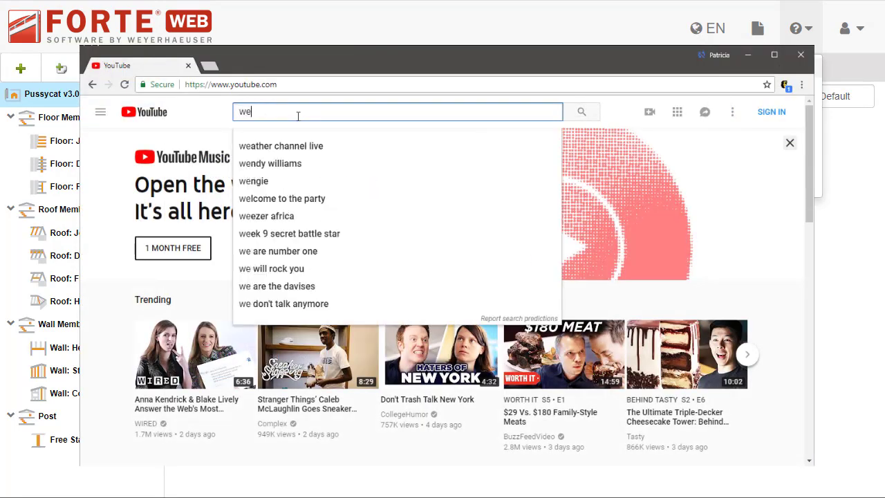
pyautogui.write('software')
pyautogui.press('Return')
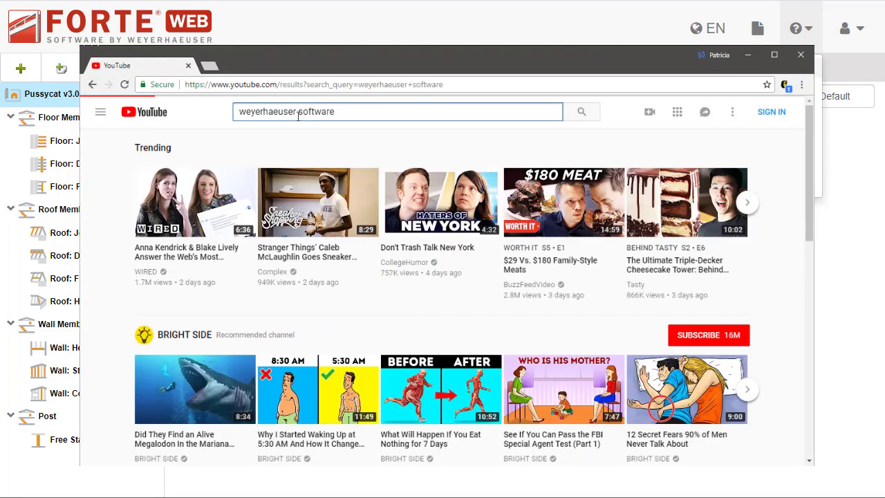
pyautogui.scroll(-5, 302, 221)
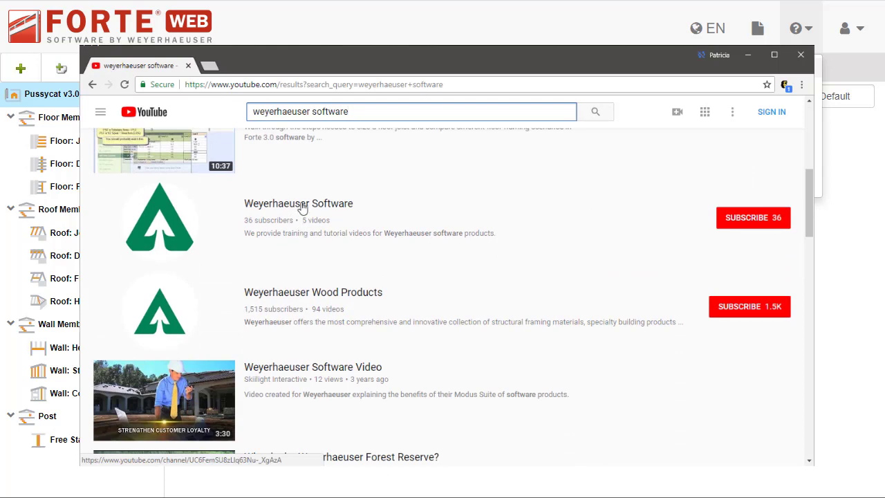
pyautogui.click(302, 204)
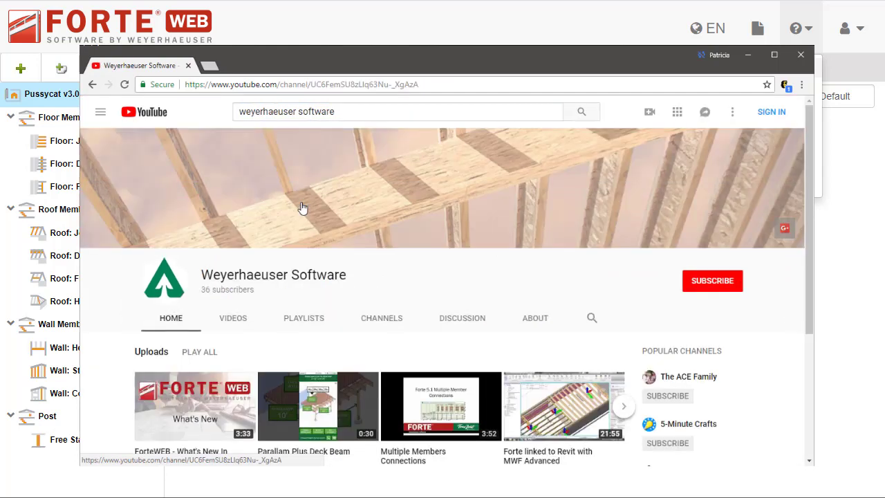